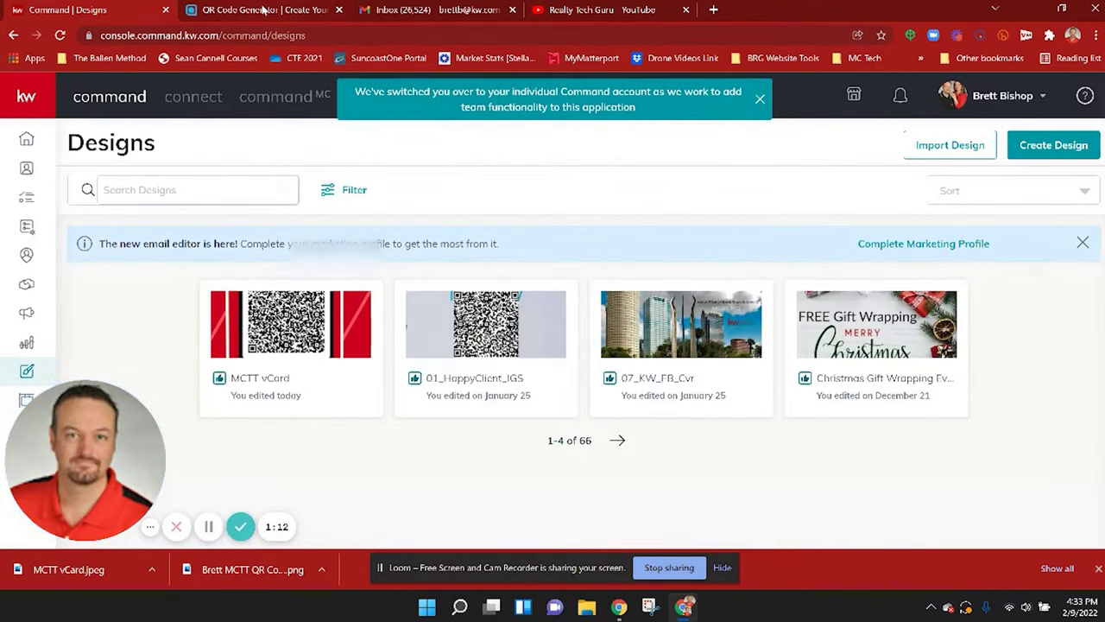
Step: In QR Code Generator, start a vCard QR code and enter the contact's first name, last name and mobile number
click(264, 10)
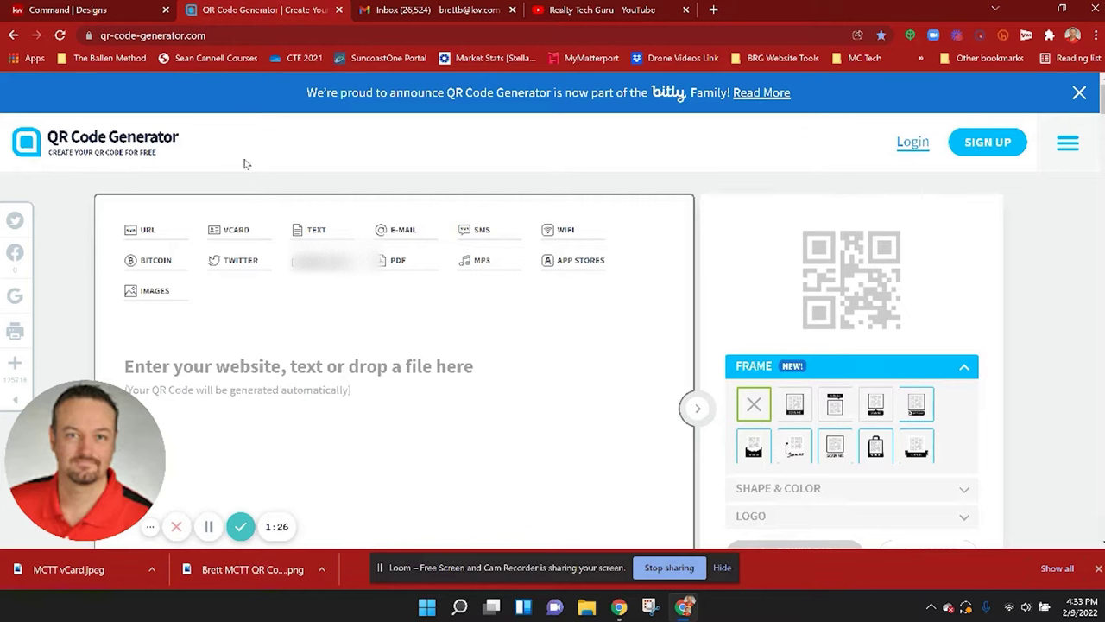
click(236, 232)
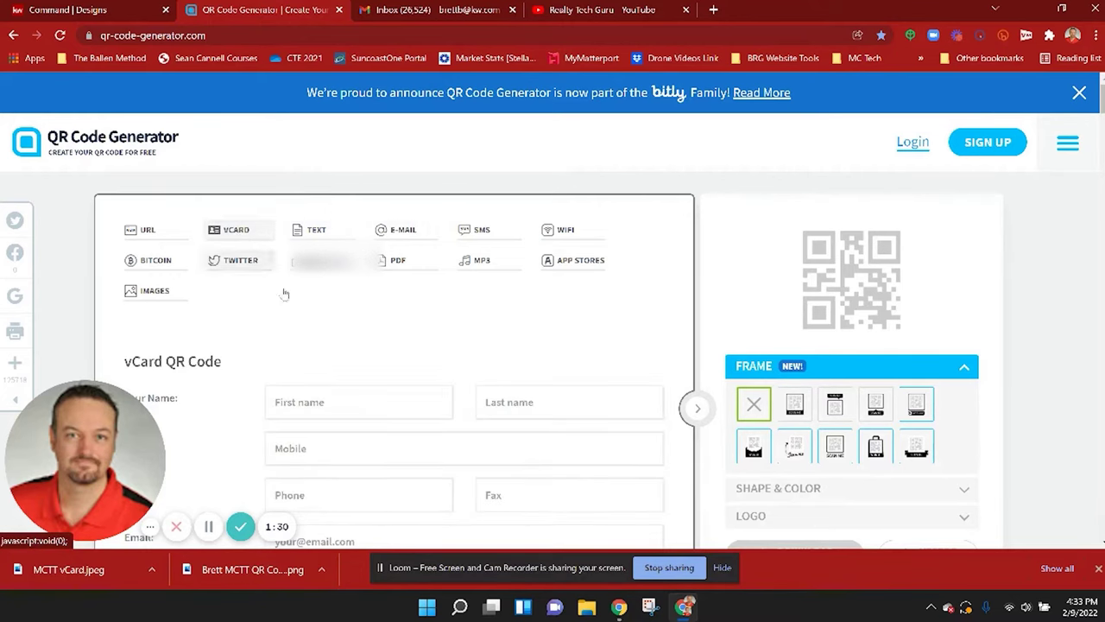
scroll(572, 352, down, 3)
click(328, 183)
text(B)
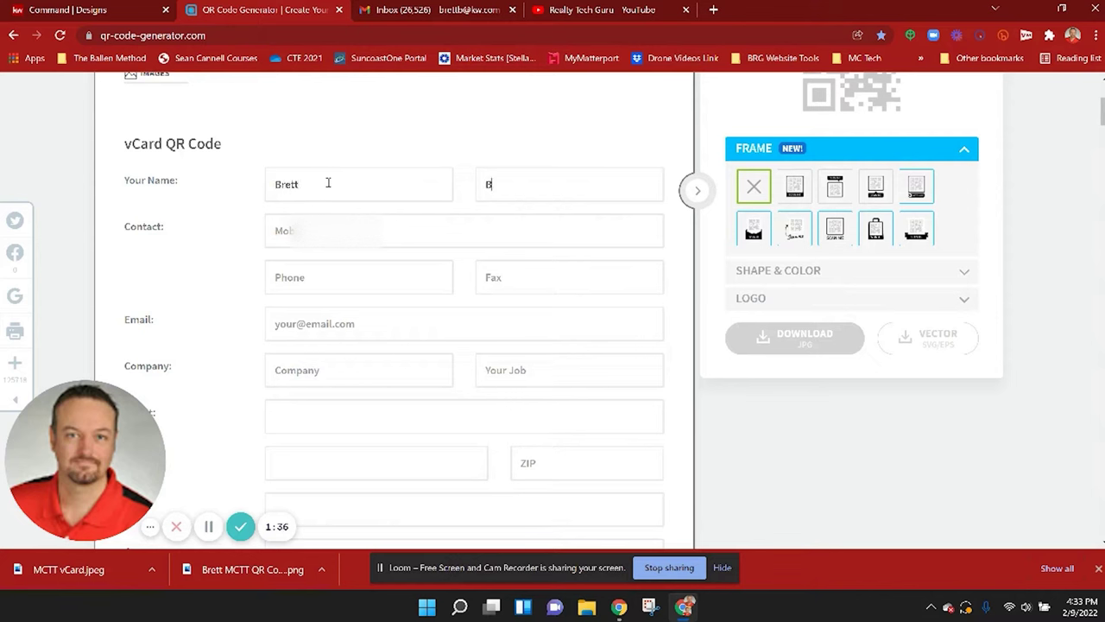
text(Bishop)
key(Tab)
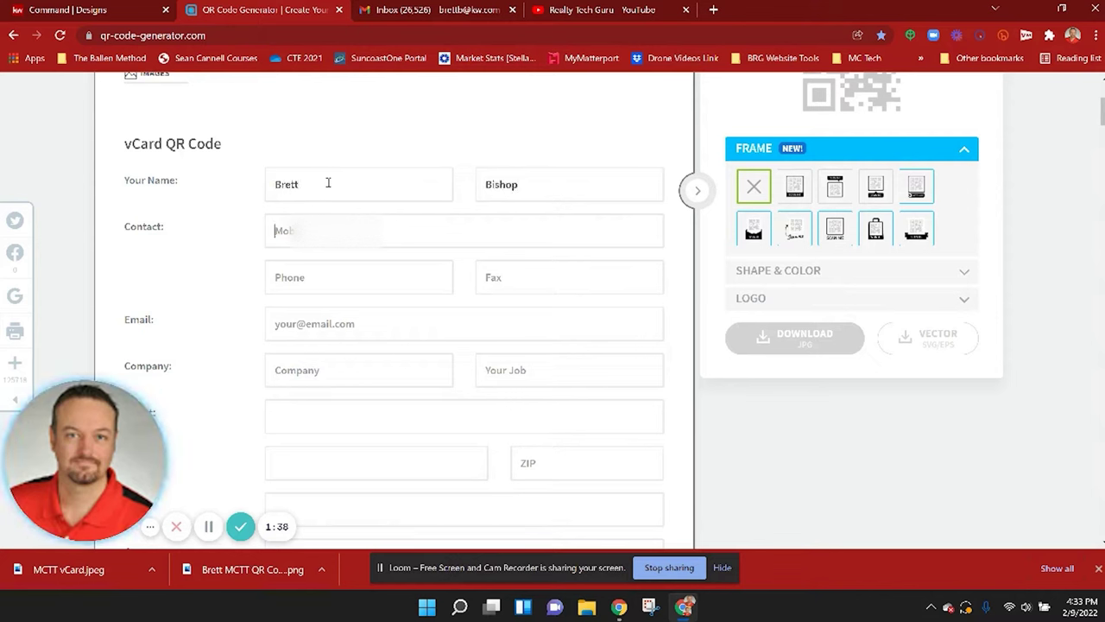
text(9415)
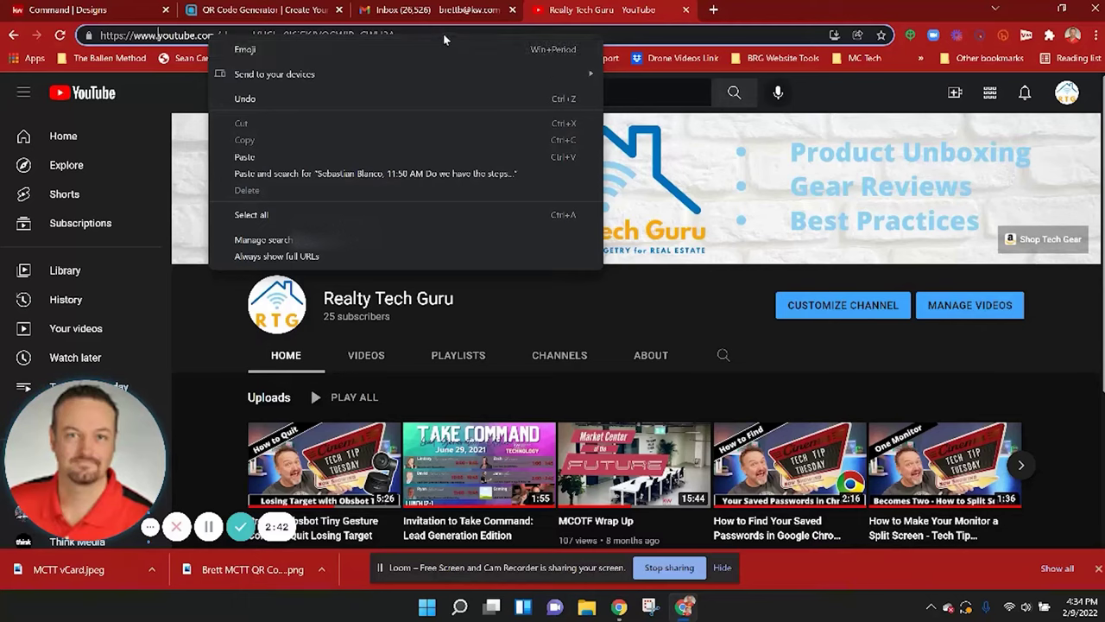
Step: Copy the Realty Tech Guru YouTube channel's web address and paste it as the vCard's website
click(445, 40)
drag(445, 36, 85, 35)
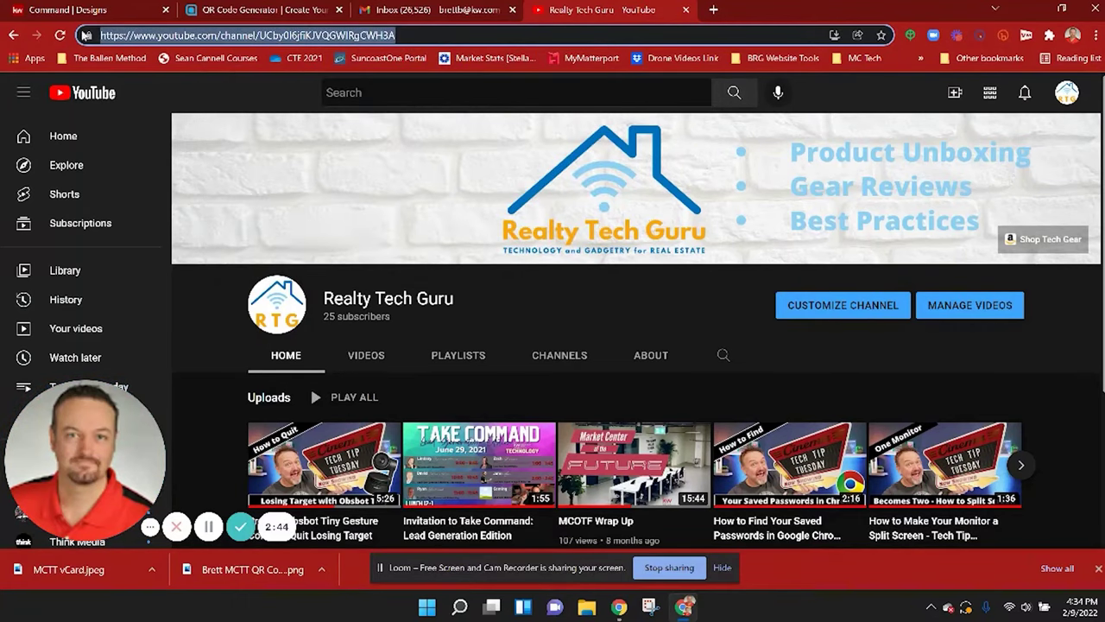
right_click(138, 37)
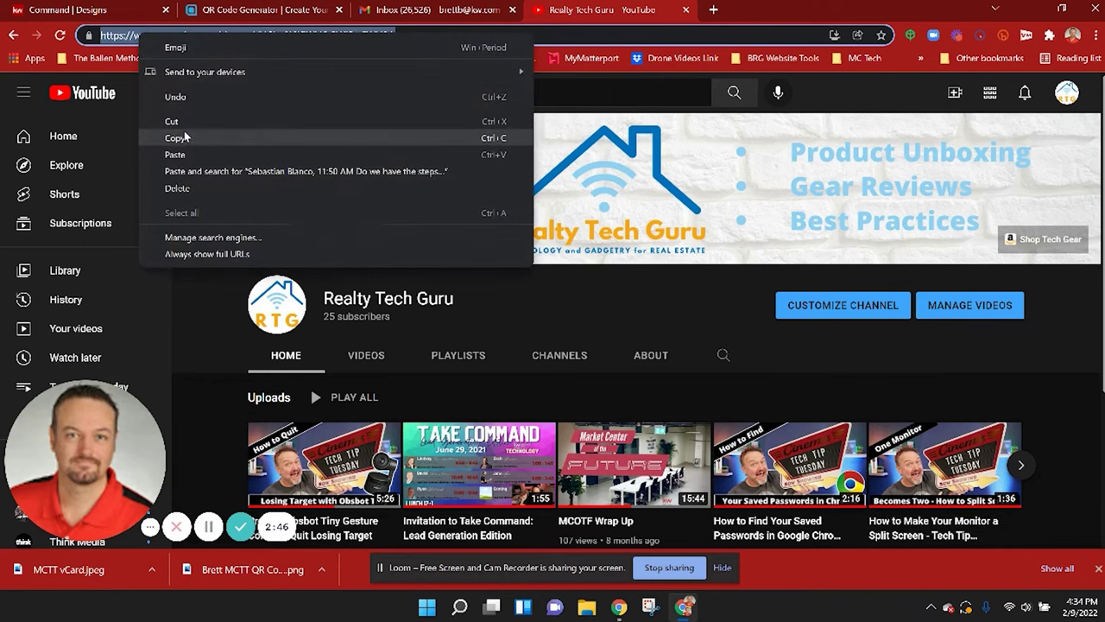
click(186, 141)
click(259, 10)
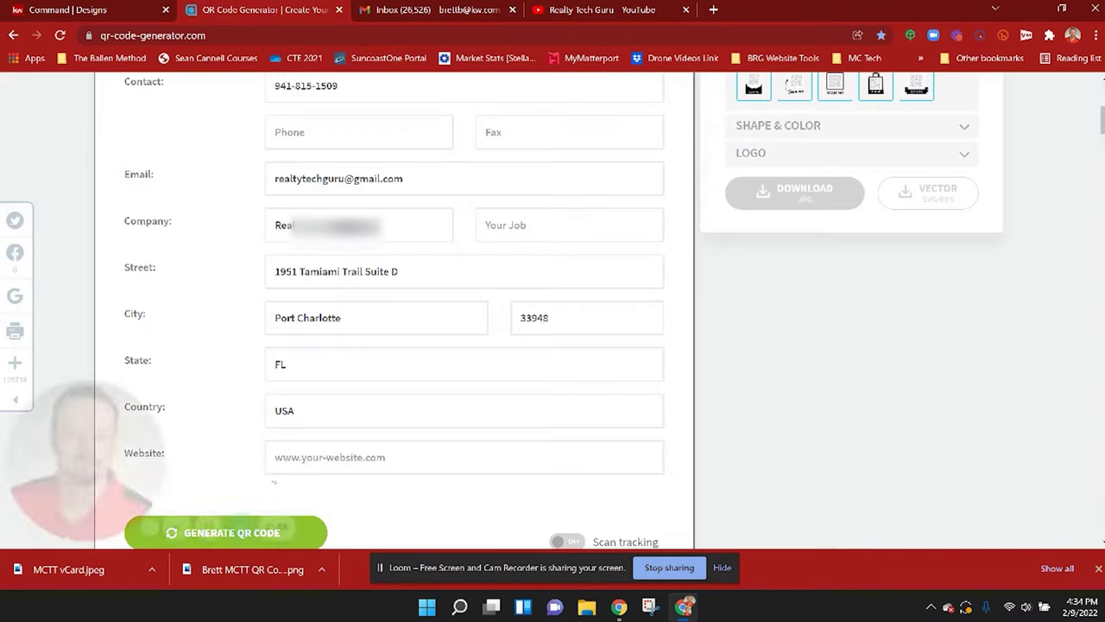
click(286, 455)
right_click(286, 455)
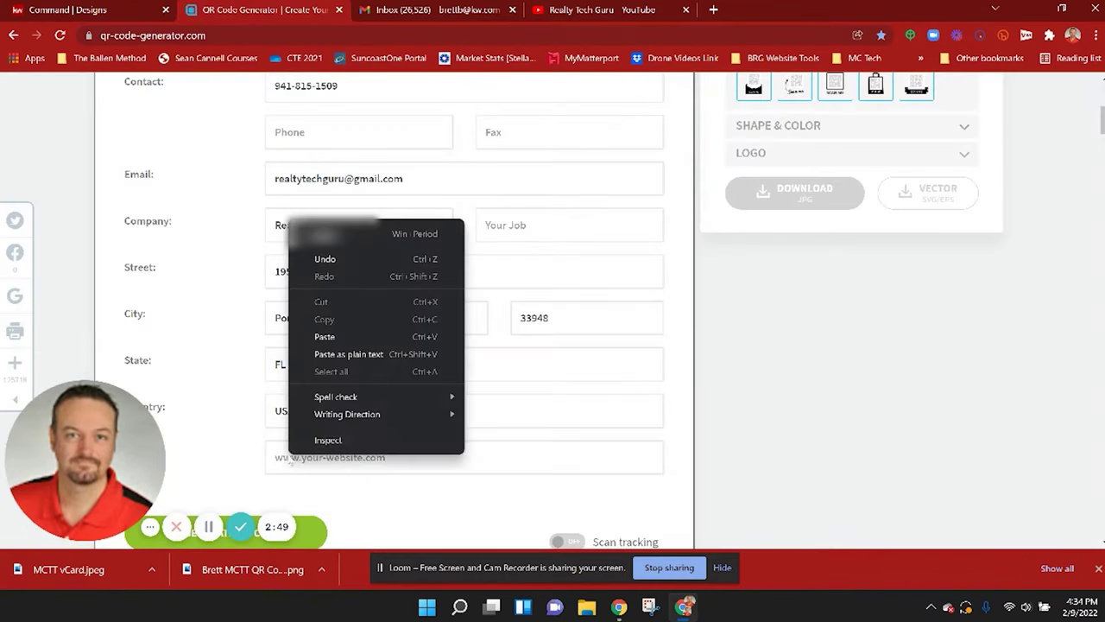
click(328, 338)
Step: Generate the vCard QR code and apply the black frame with the SCAN ME caption below the code
scroll(475, 465, down, 3)
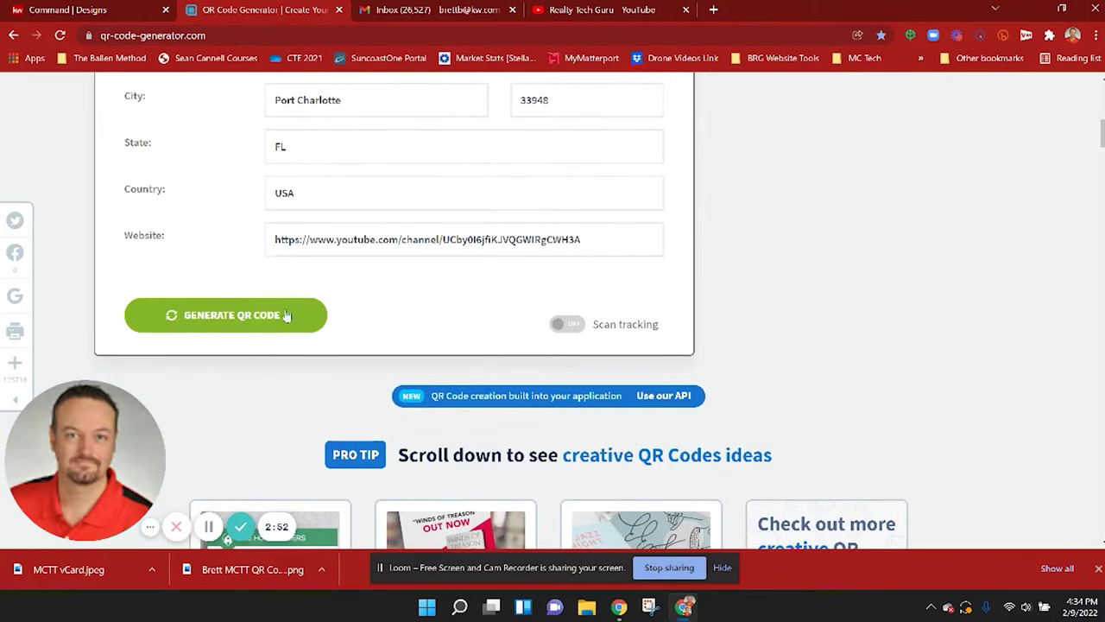
scroll(195, 245, down, 3)
scroll(209, 279, up, 4)
scroll(209, 279, up, 2)
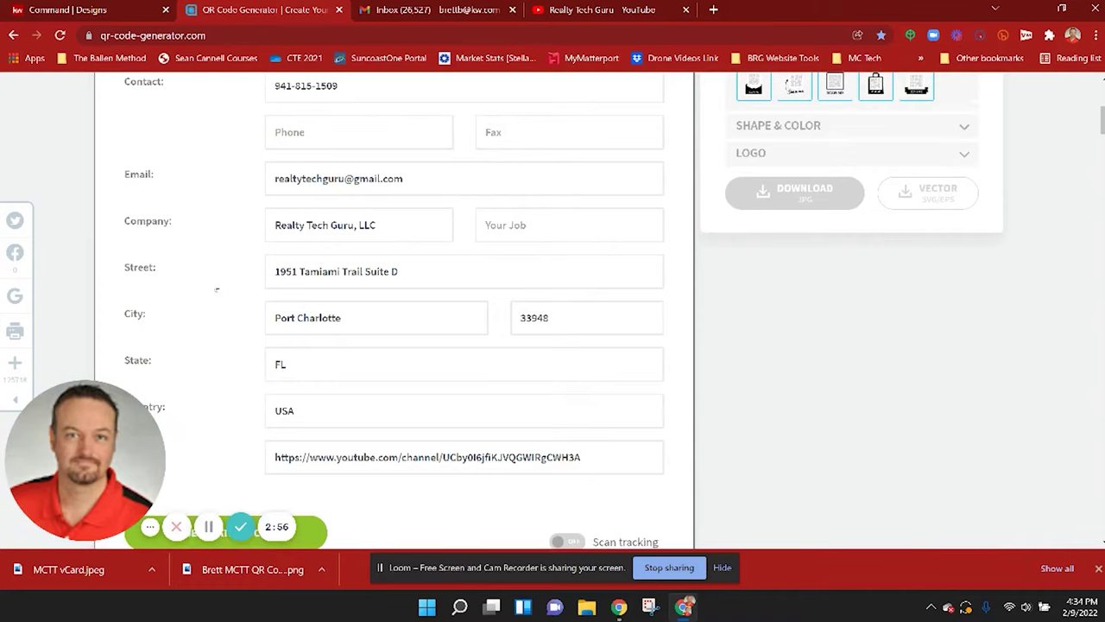
scroll(233, 432, down, 1)
click(246, 461)
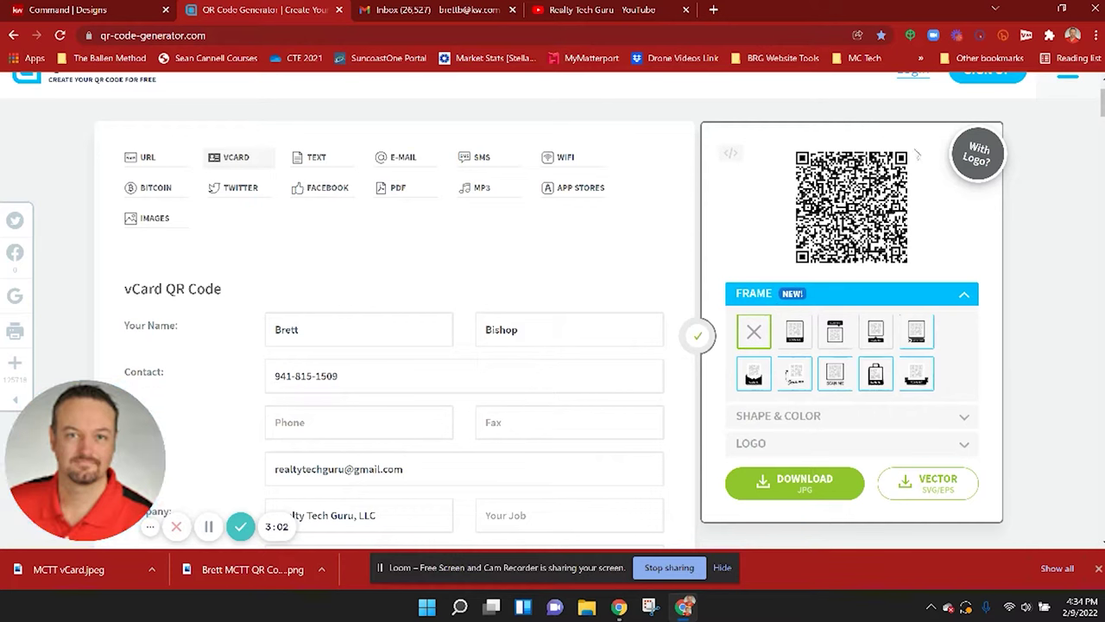
click(795, 337)
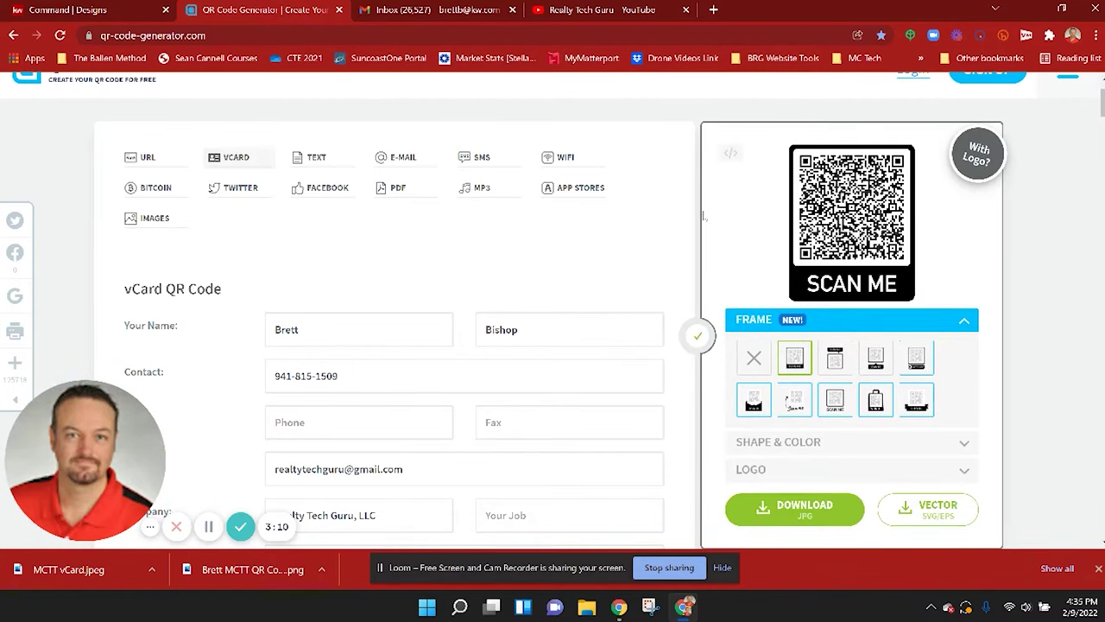
Step: Download the framed QR code to the Downloads folder as a PNG image named RTG QR Code
scroll(242, 229, down, 7)
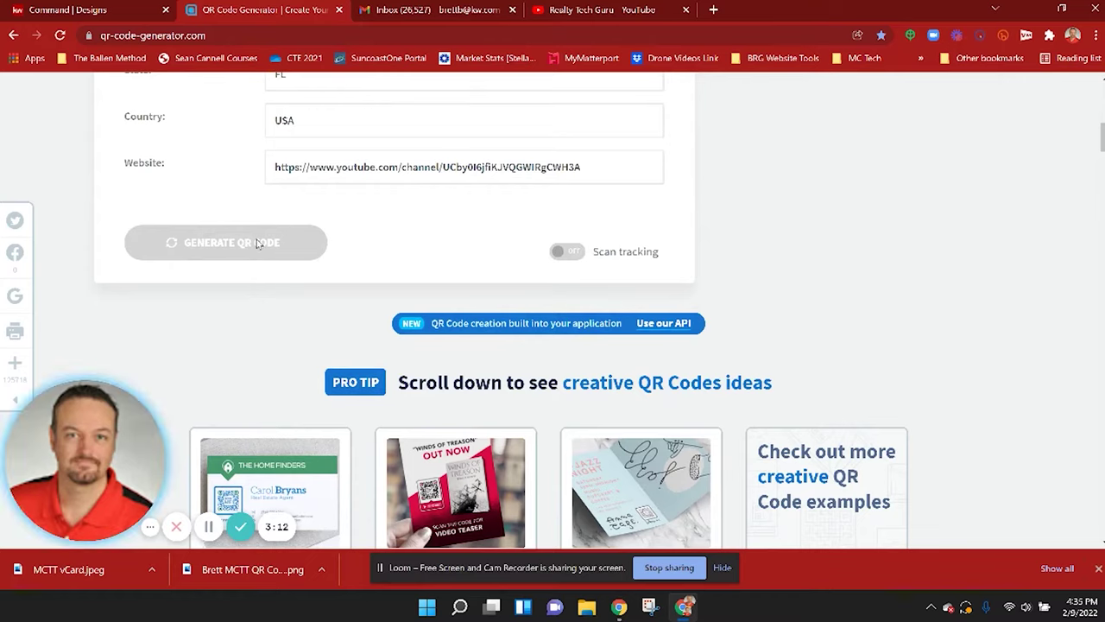
scroll(635, 263, up, 9)
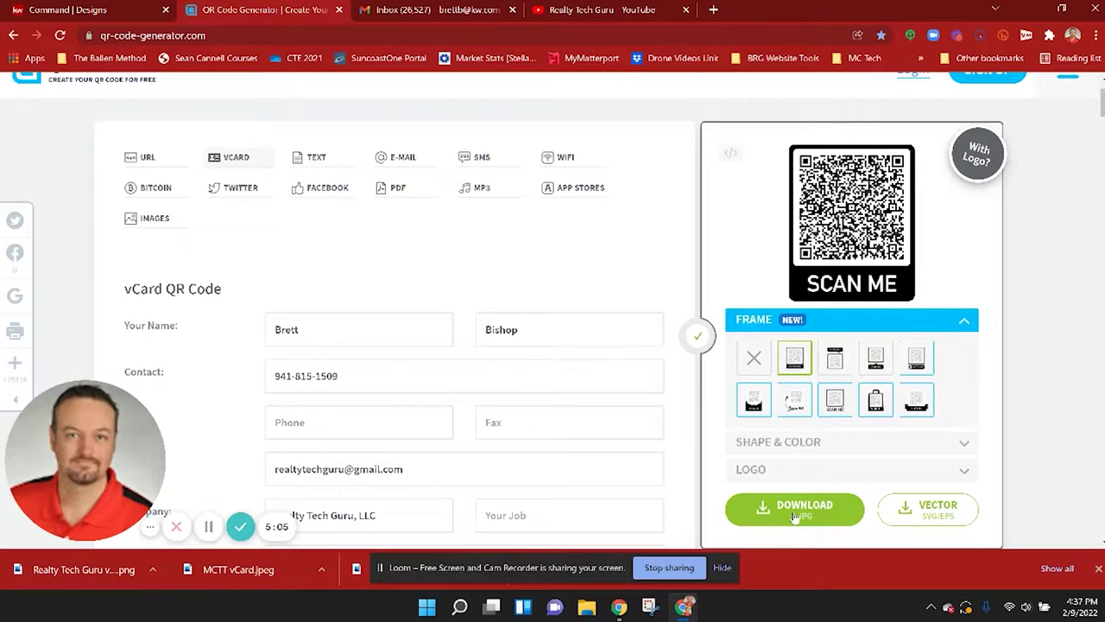
click(794, 510)
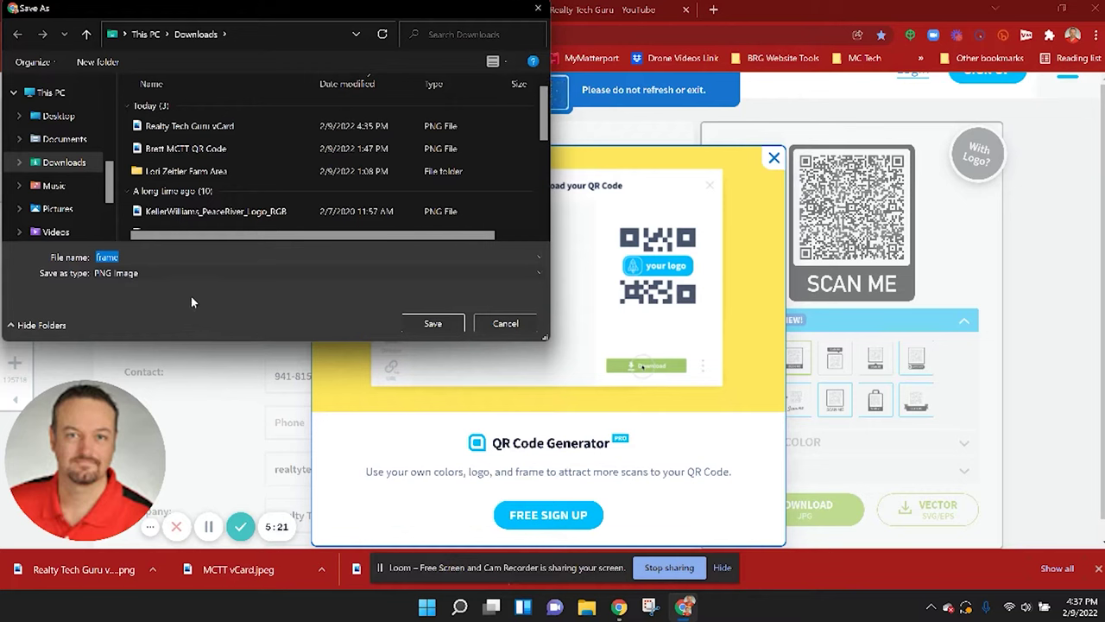
text(RTG QR Code)
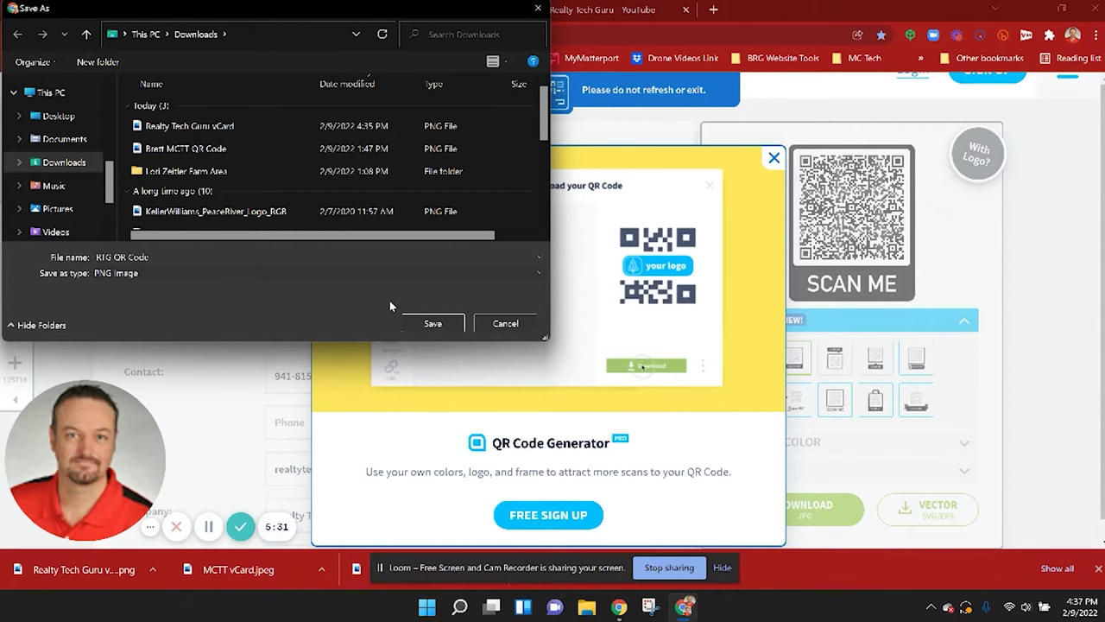
click(433, 323)
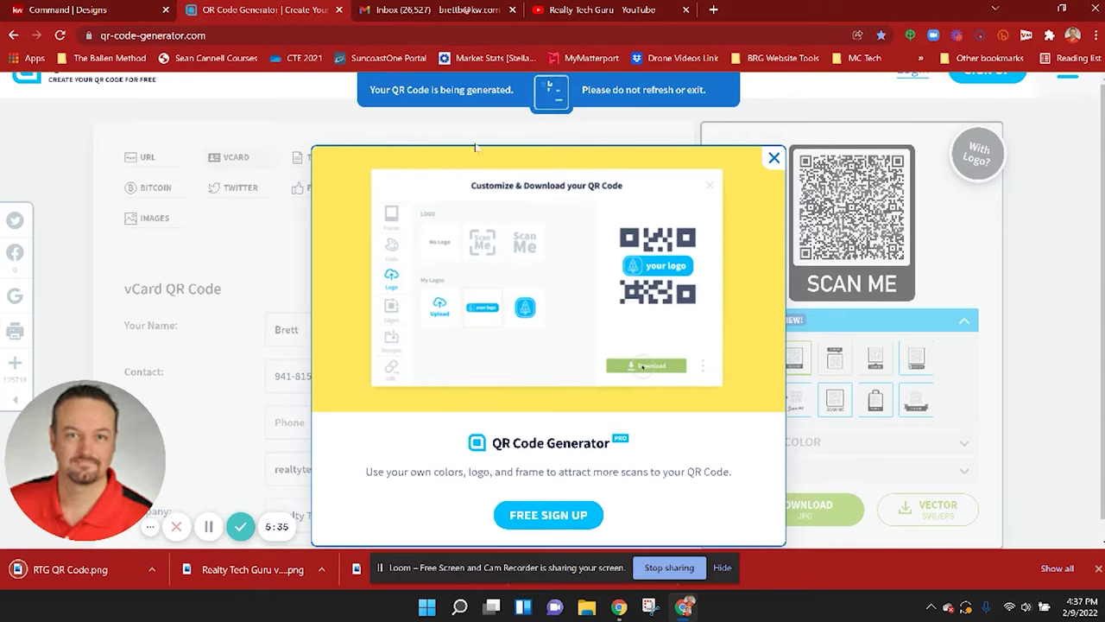
Step: Switch to KW Command Designs and create a new Social design without importing listing content
click(65, 11)
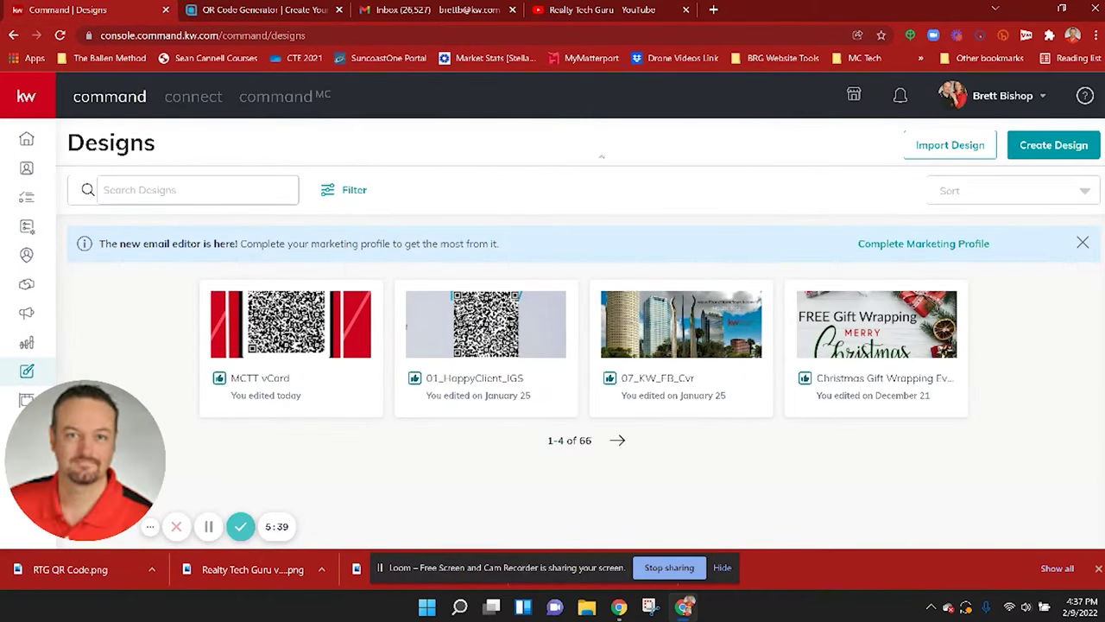
click(1070, 149)
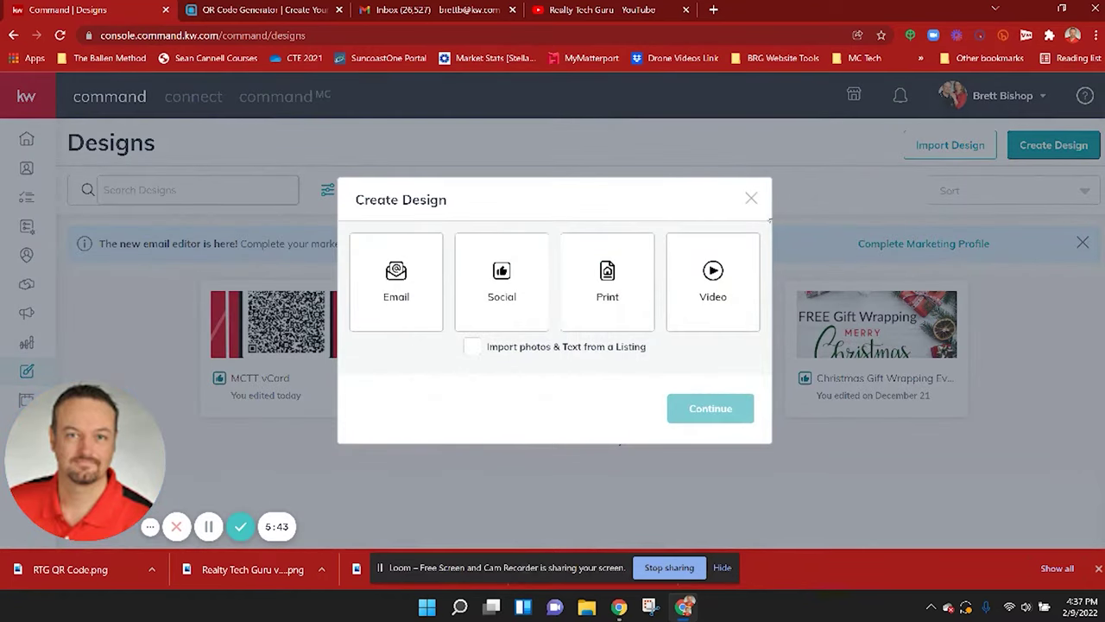
click(484, 295)
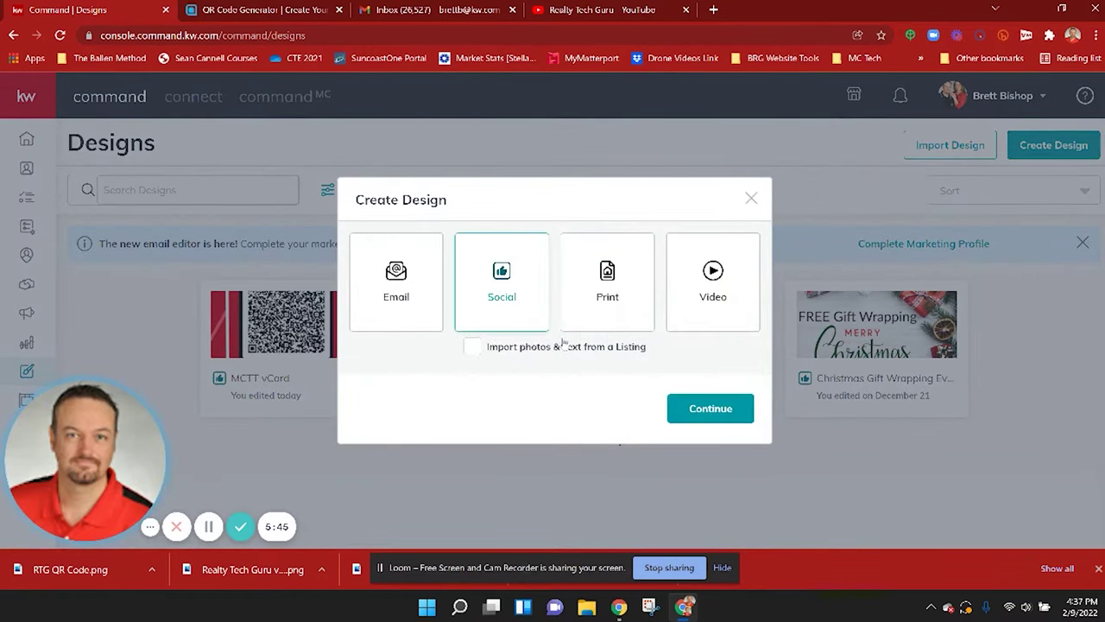
click(708, 409)
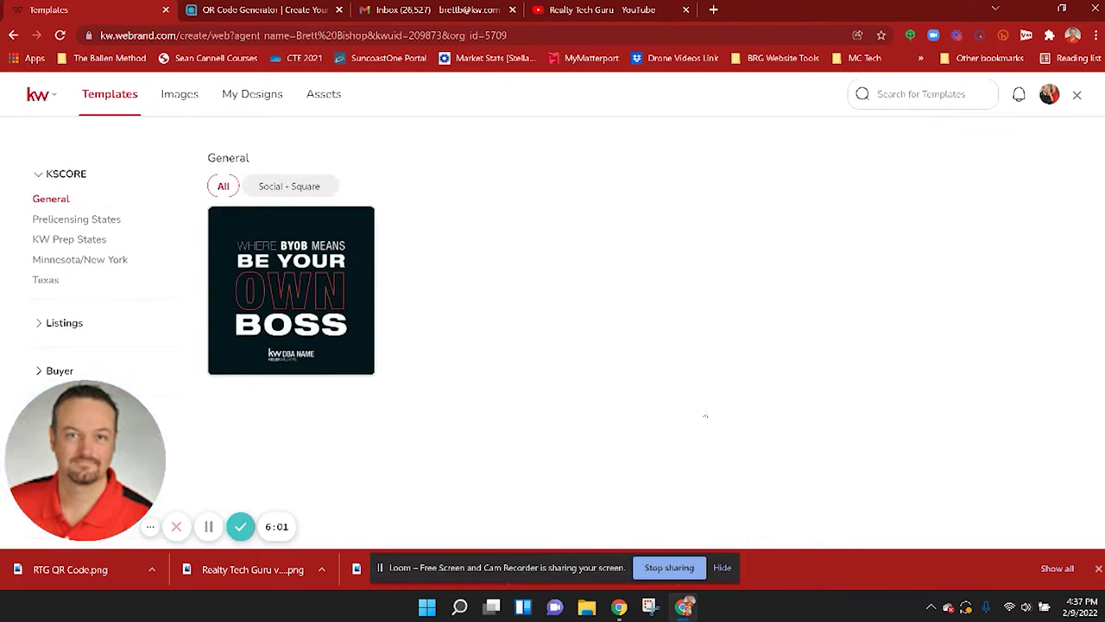
Step: Upload RTG QR Code.png from the Downloads folder to the image assets
click(323, 95)
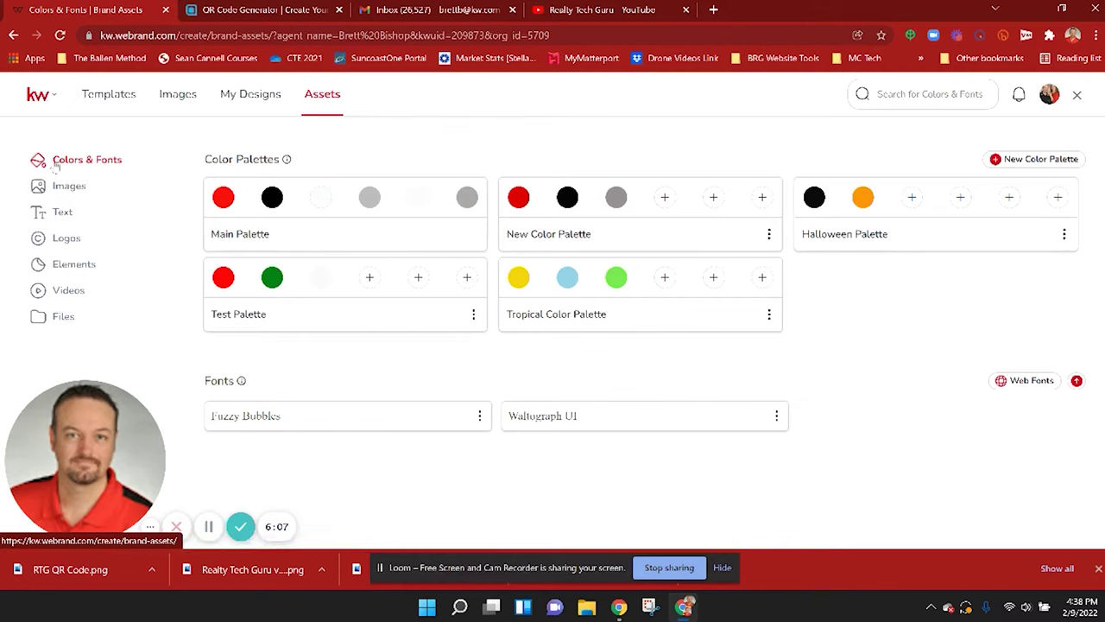
click(70, 187)
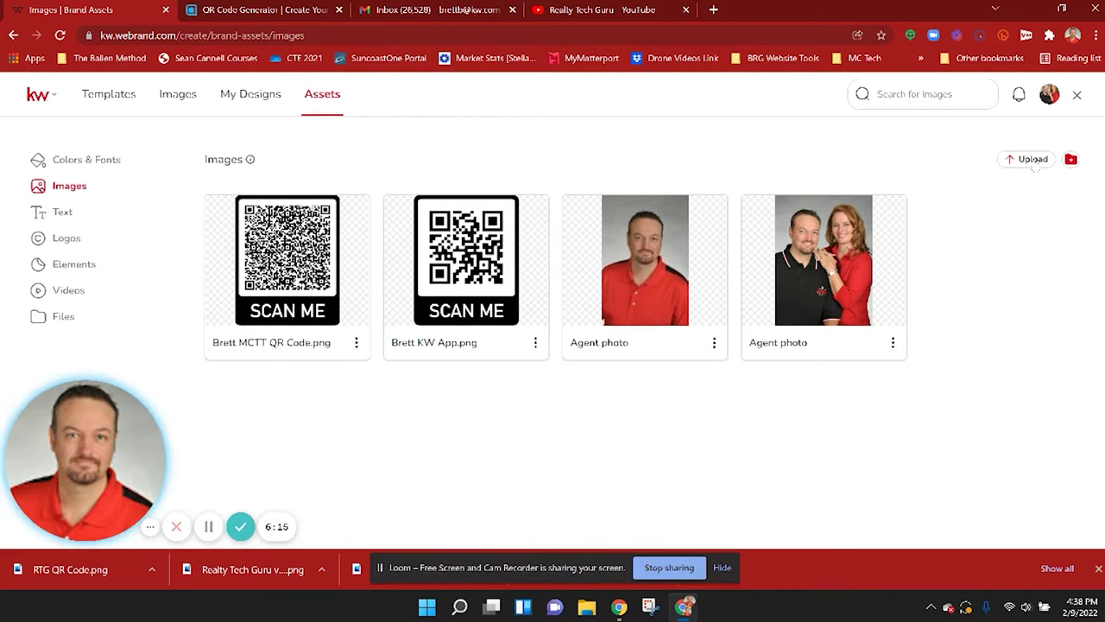
click(1033, 160)
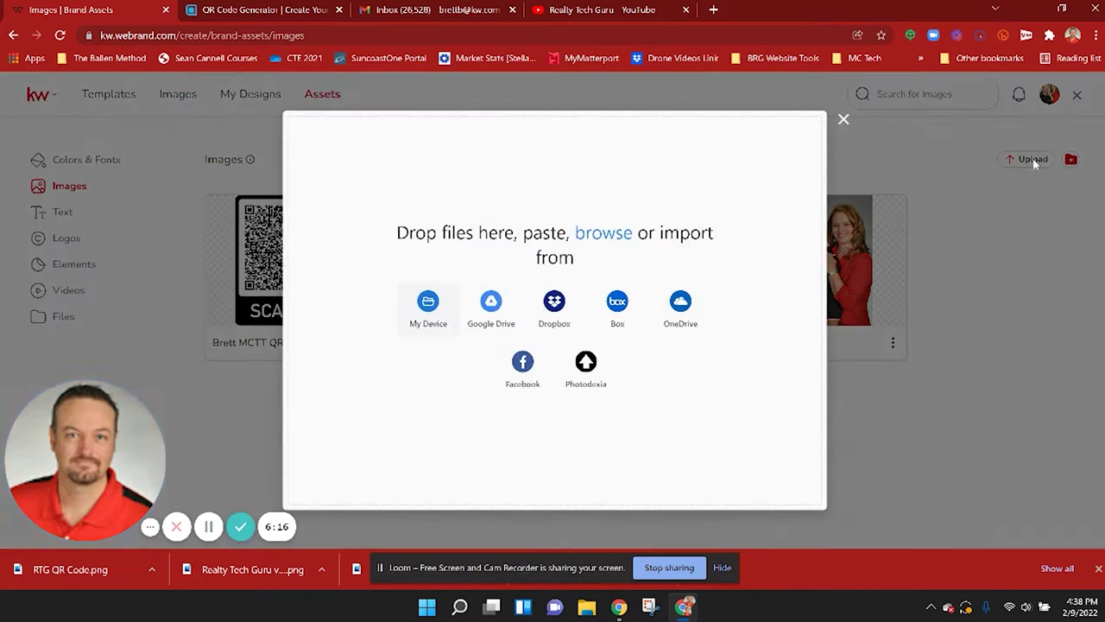
click(431, 309)
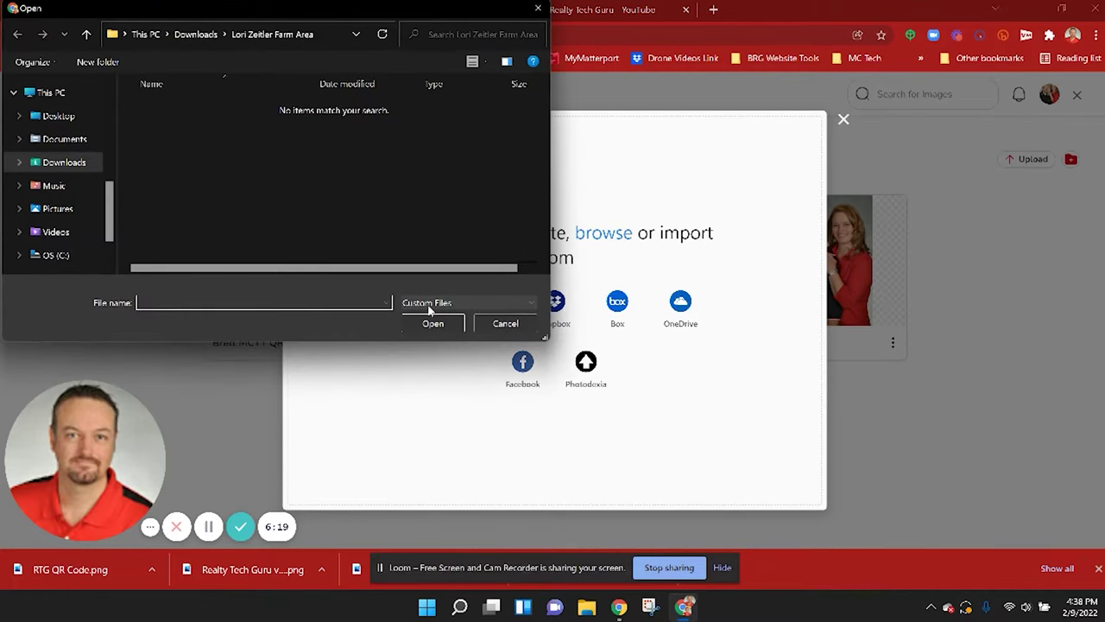
click(74, 167)
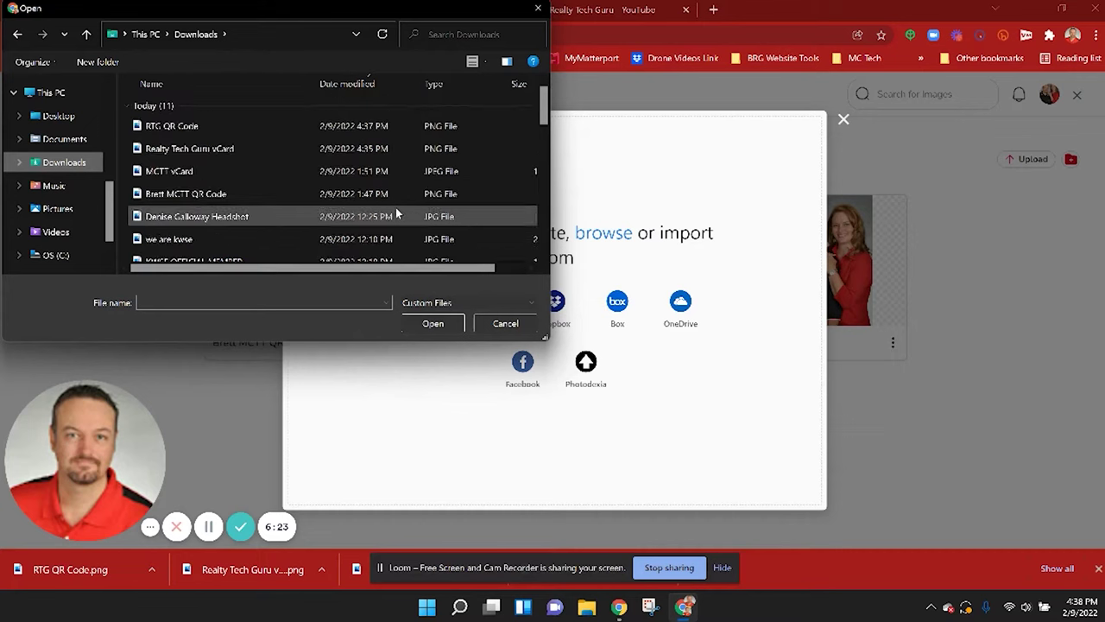
double_click(184, 129)
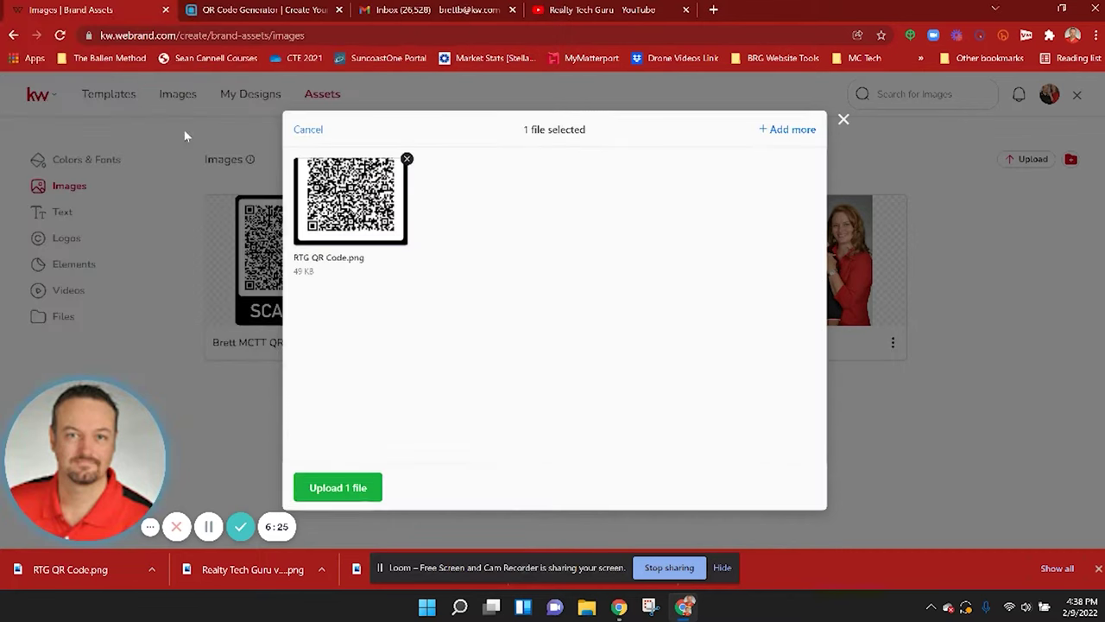
click(374, 483)
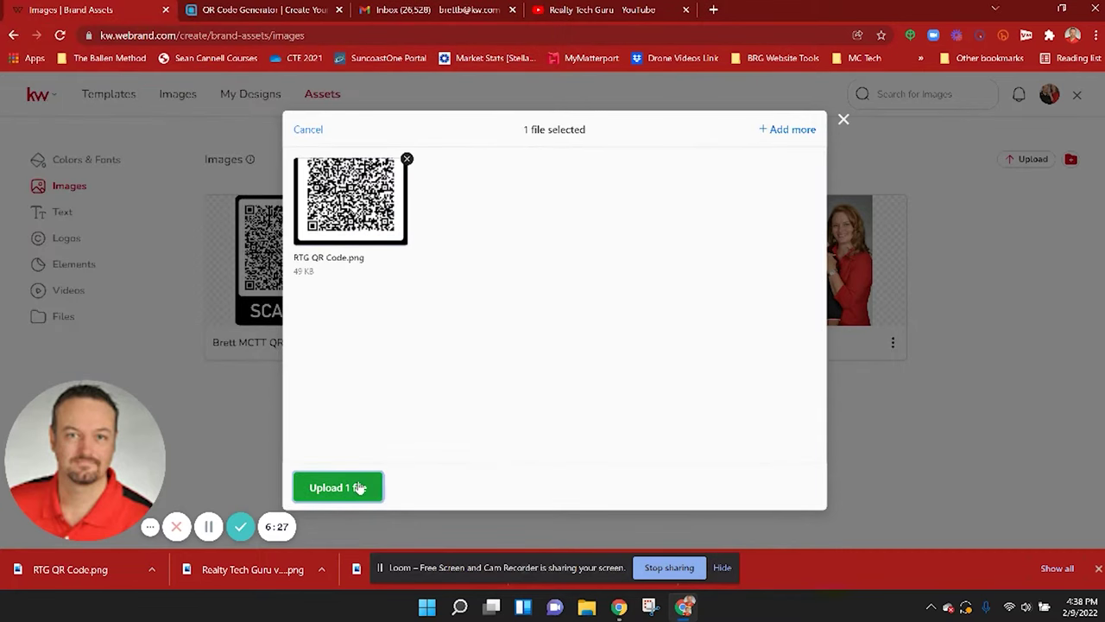
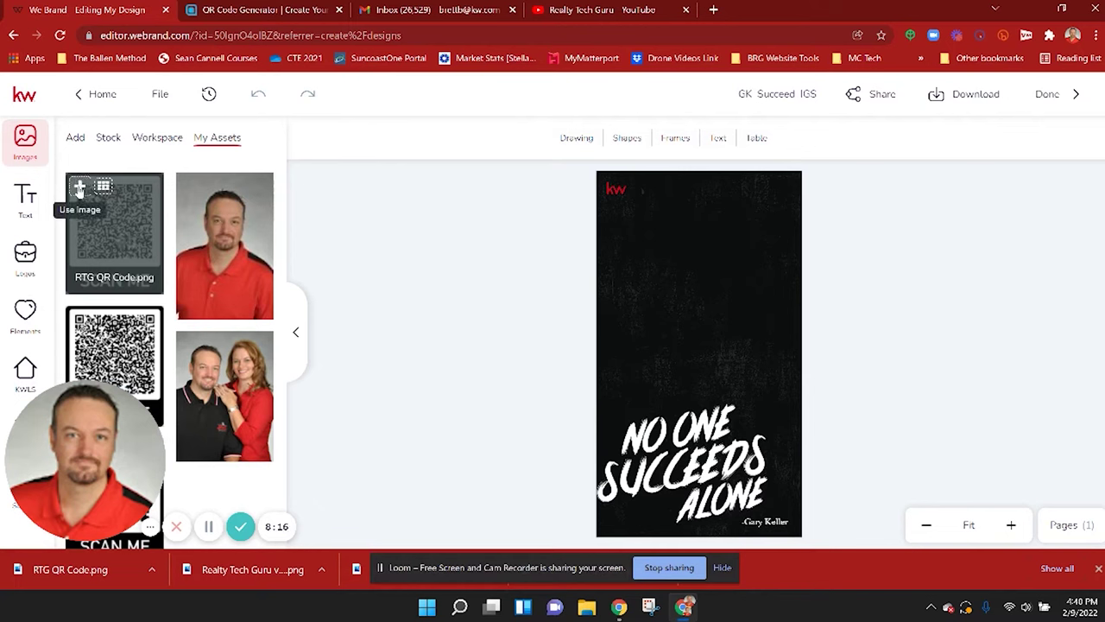
Step: Add RTG QR Code.png to the Gary Keller quote design, enlarge it, and centre it horizontally above the quote
click(80, 188)
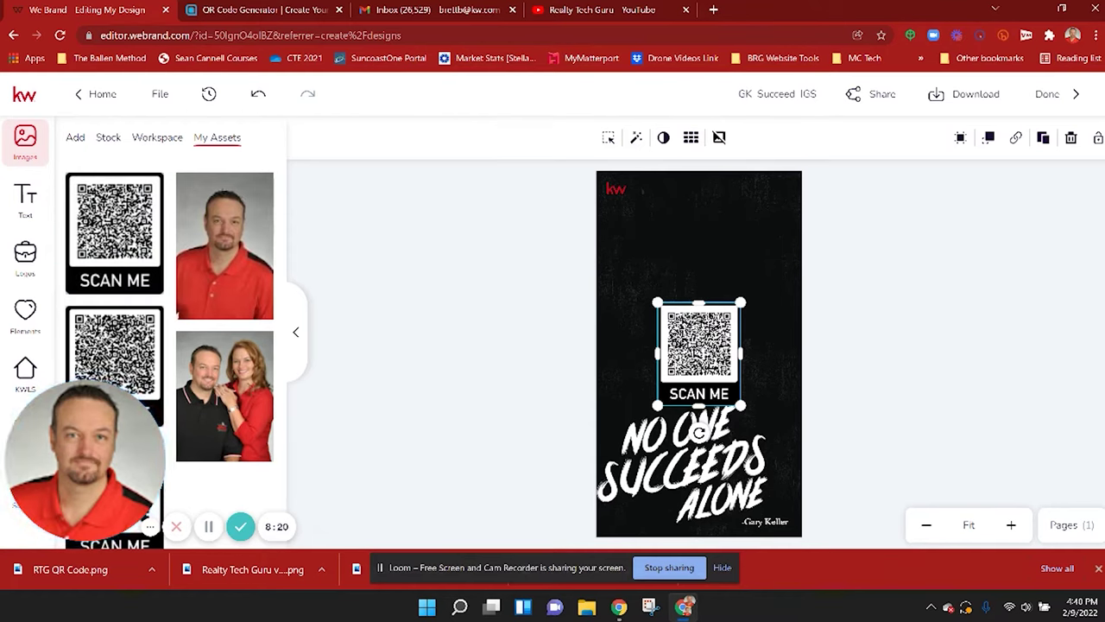
mouse_move(704, 353)
mouse_down()
mouse_move(696, 345)
mouse_move(702, 352)
mouse_up()
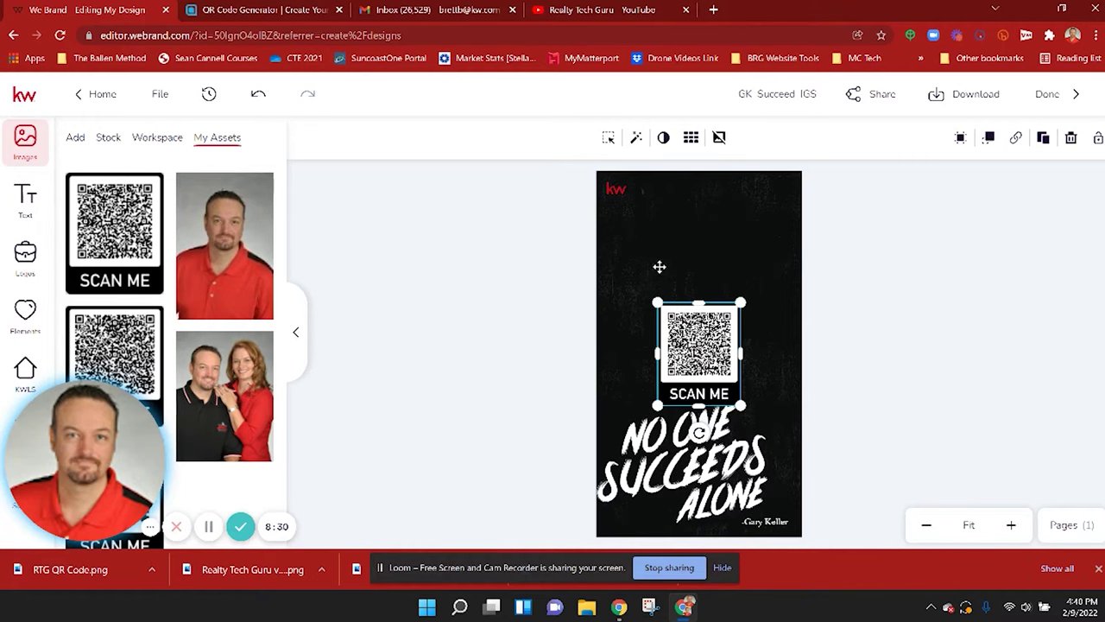
drag(659, 301, 639, 272)
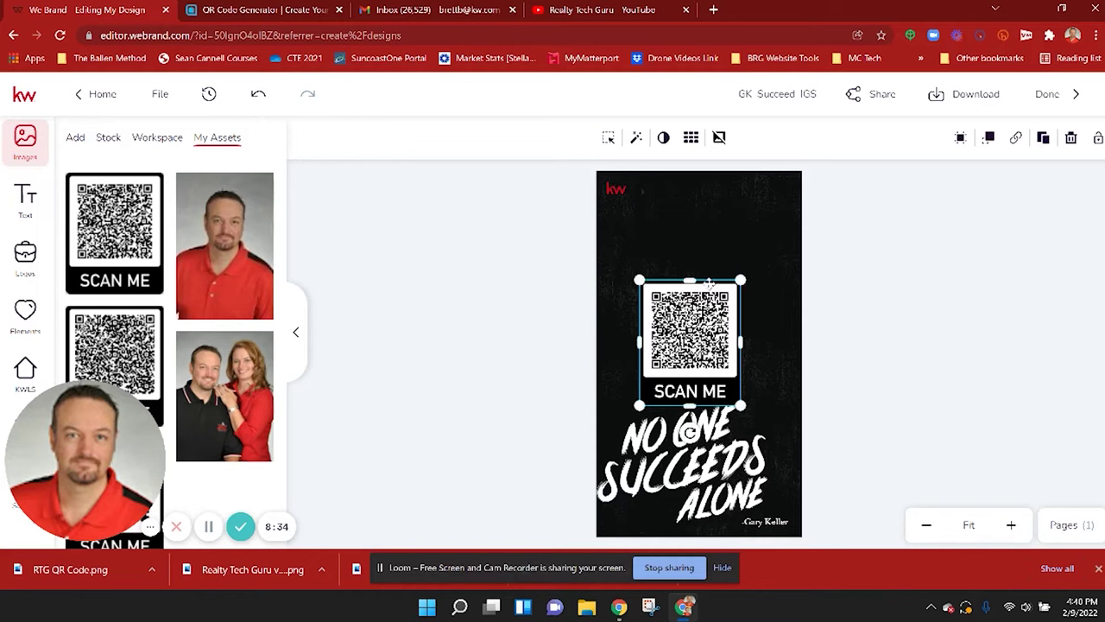
drag(741, 280, 753, 274)
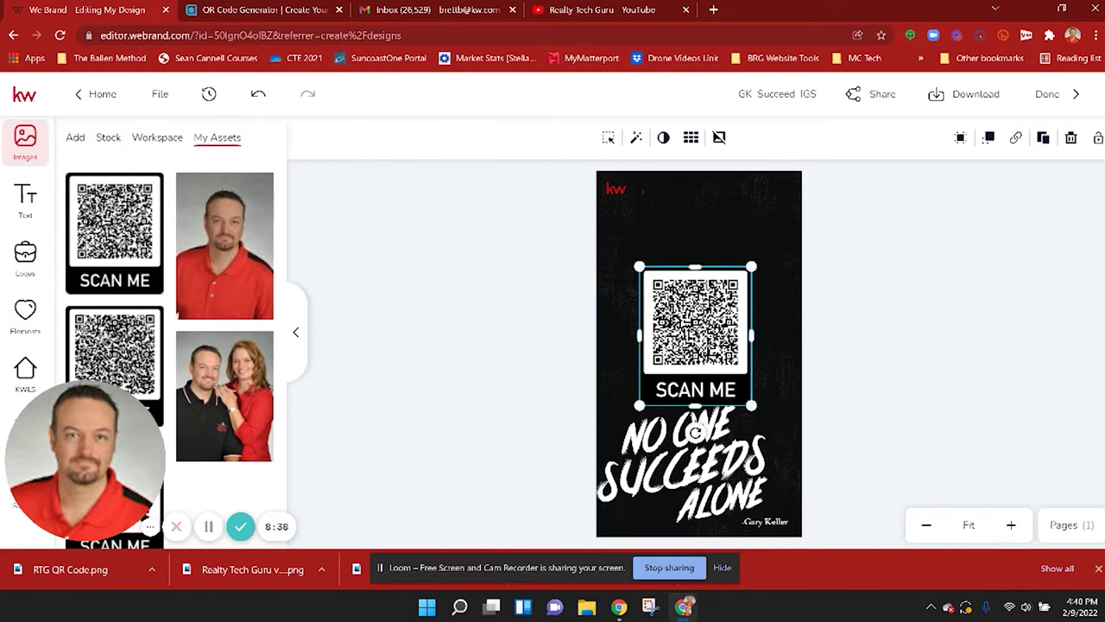
mouse_move(695, 345)
mouse_down()
mouse_move(699, 361)
mouse_move(701, 341)
mouse_up()
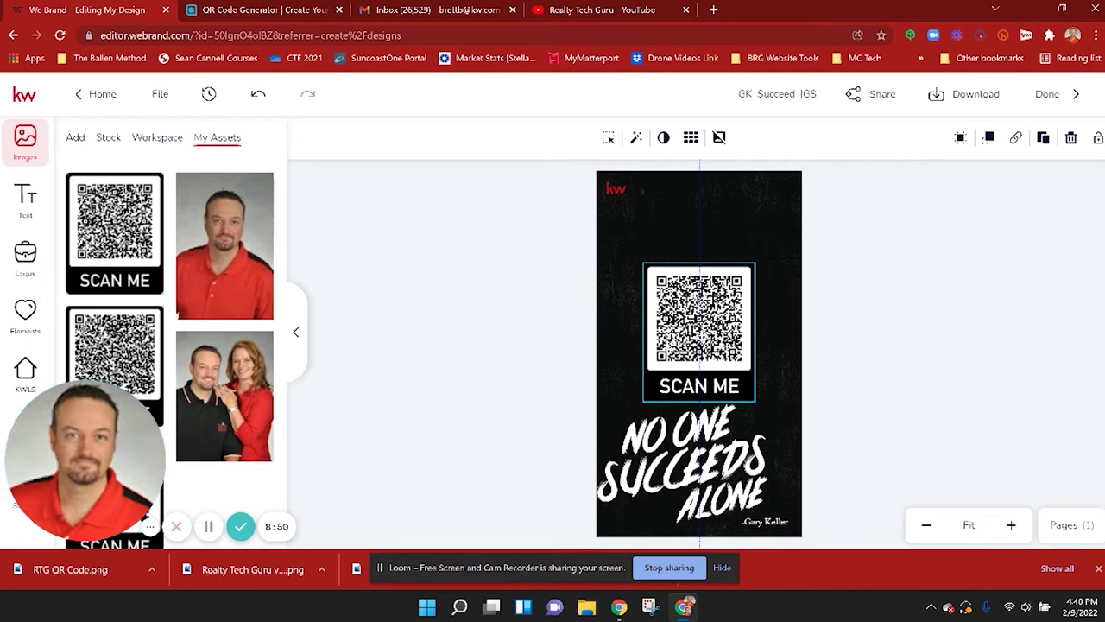
click(776, 361)
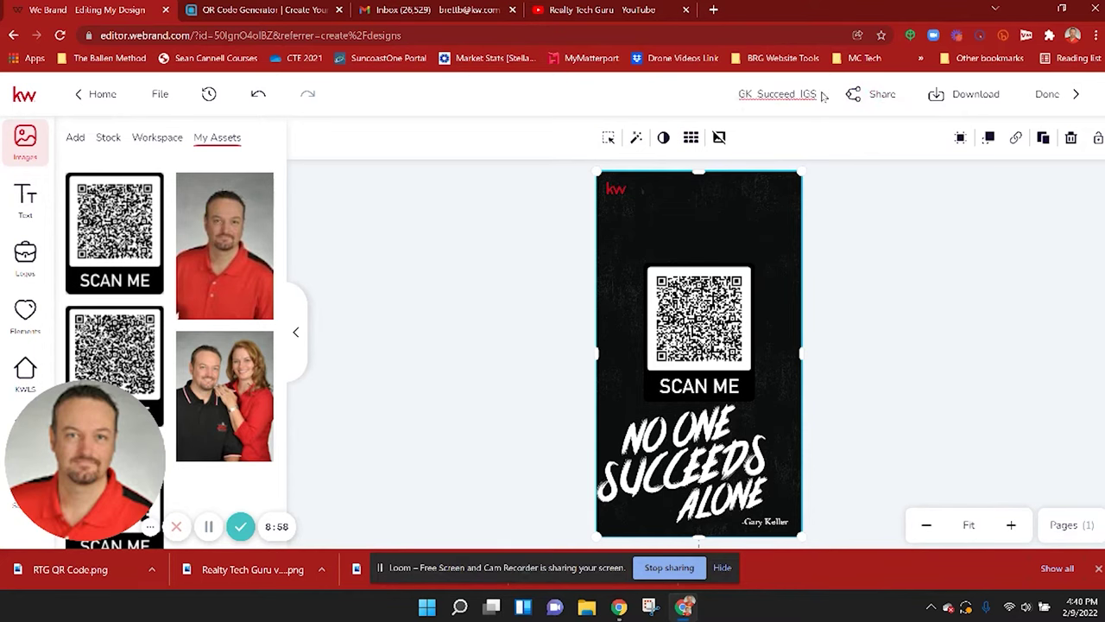
Step: Rename the design as RTG vCard GK Quote and save it
key(Return)
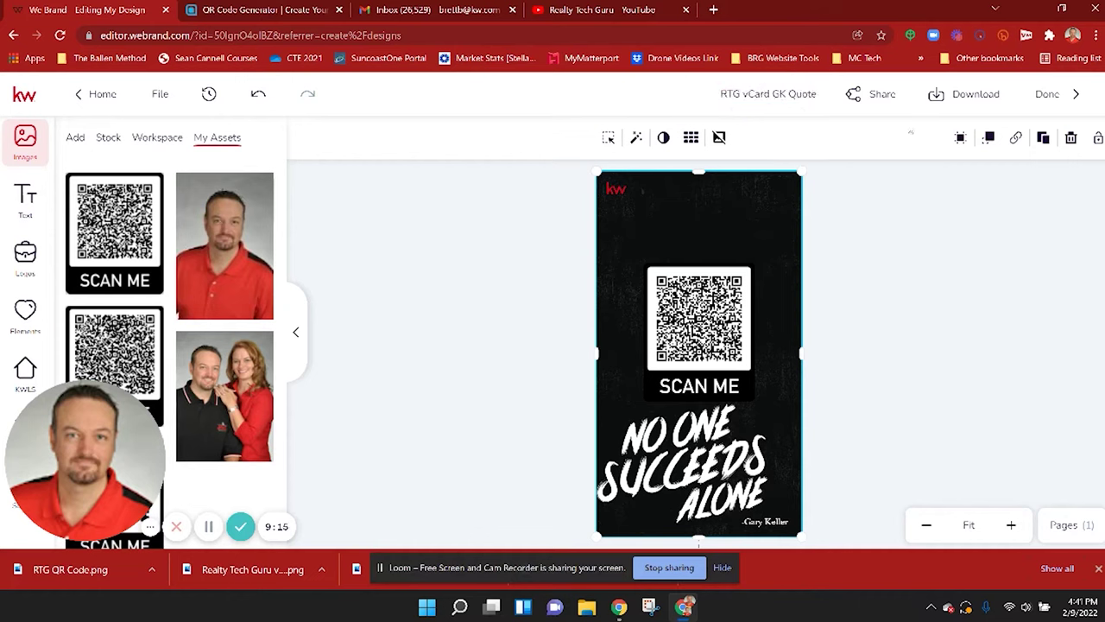
click(1047, 93)
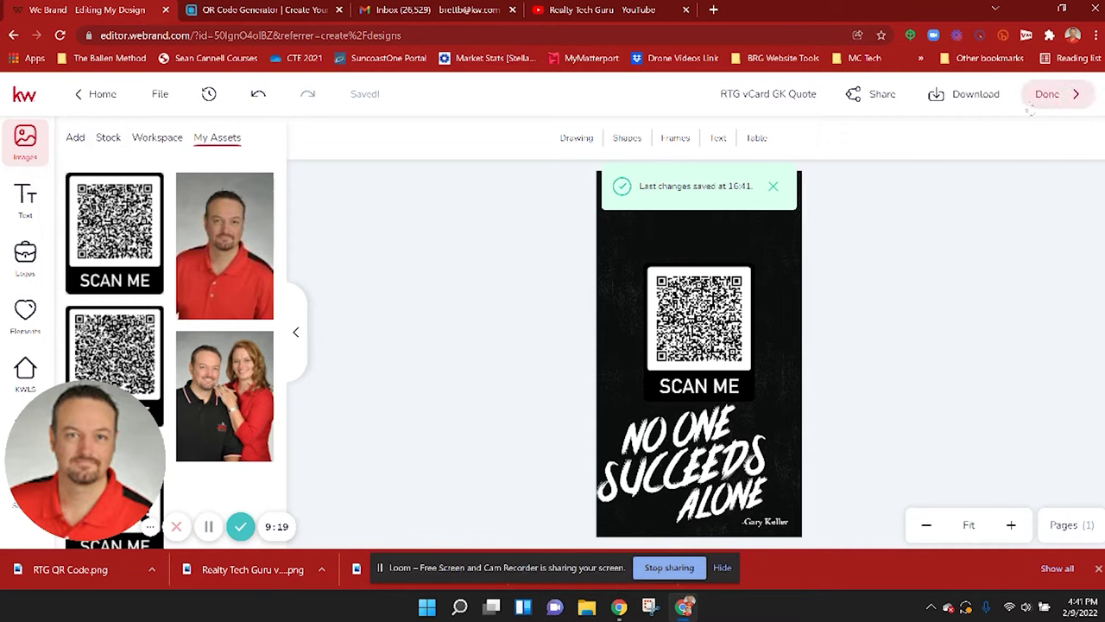
Step: Open the download options for the saved quote design
click(962, 95)
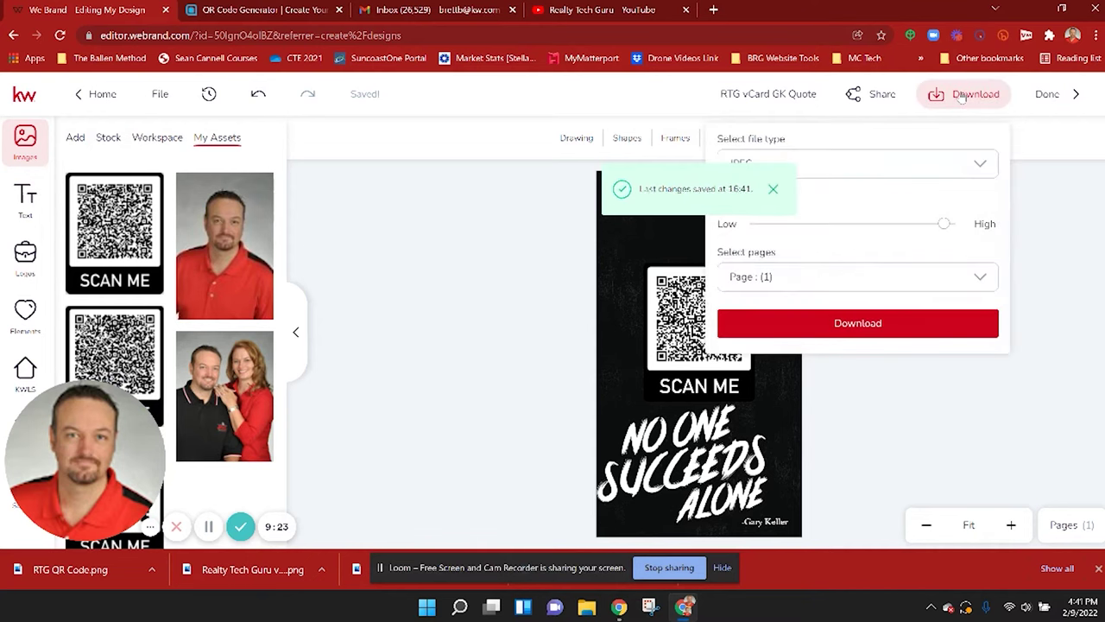